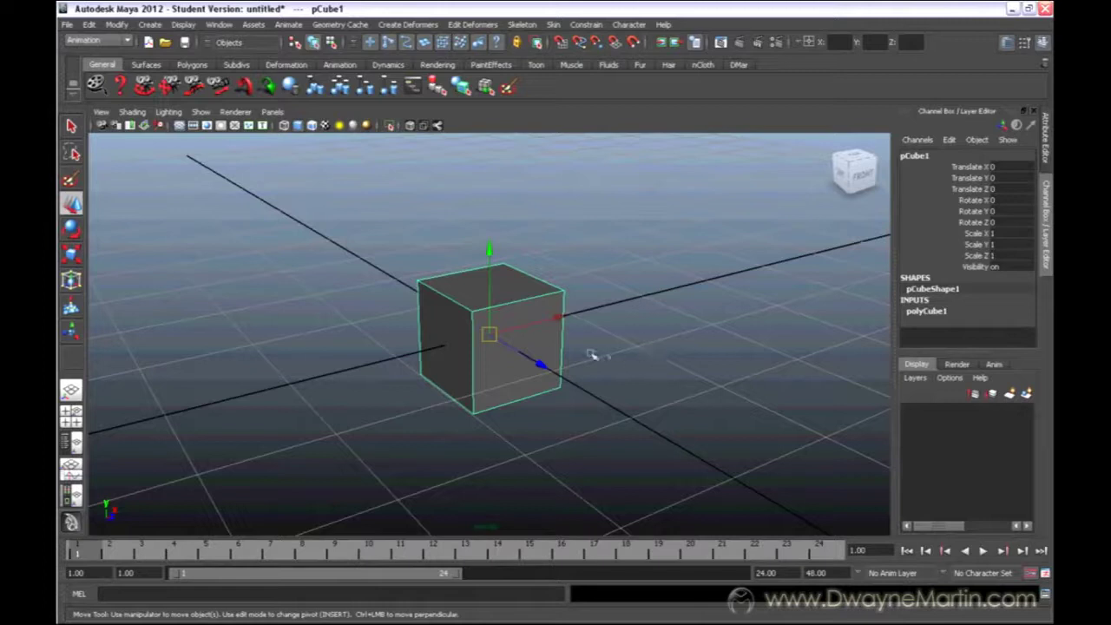
Toggle the cube between wireframe (4) and shaded (5) display.
alt+drag(625, 367, 512, 338)
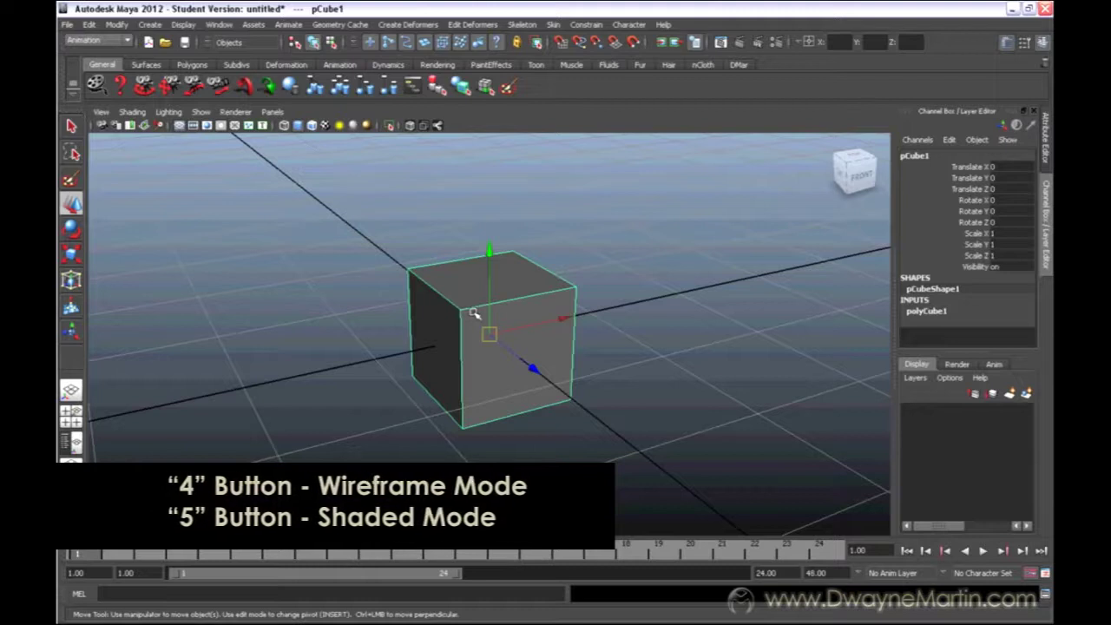
key(4)
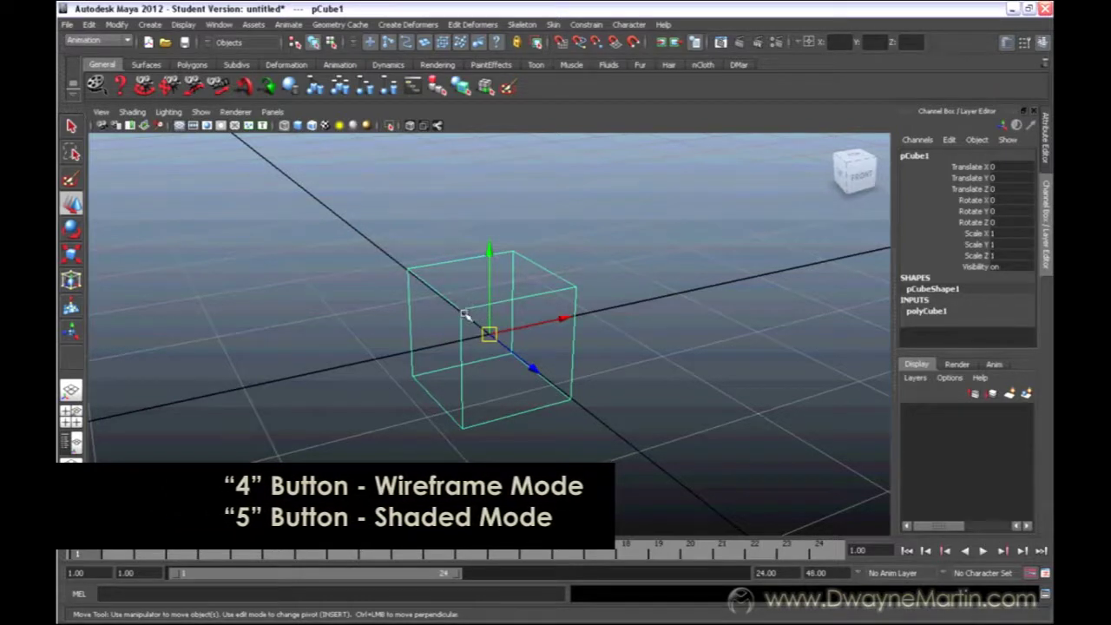
key(5)
key(4)
key(5)
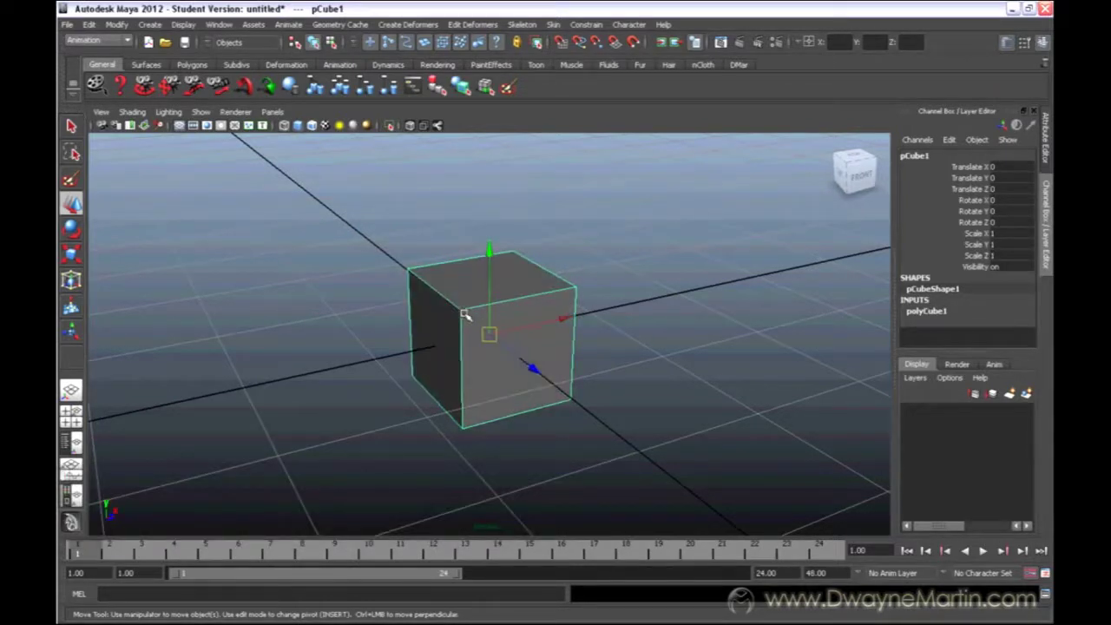
key(4)
key(5)
Move the cube to Translate X -0.273, Y 0.607, Z -0.253 with the Move Tool.
alt+drag(507, 324, 556, 317)
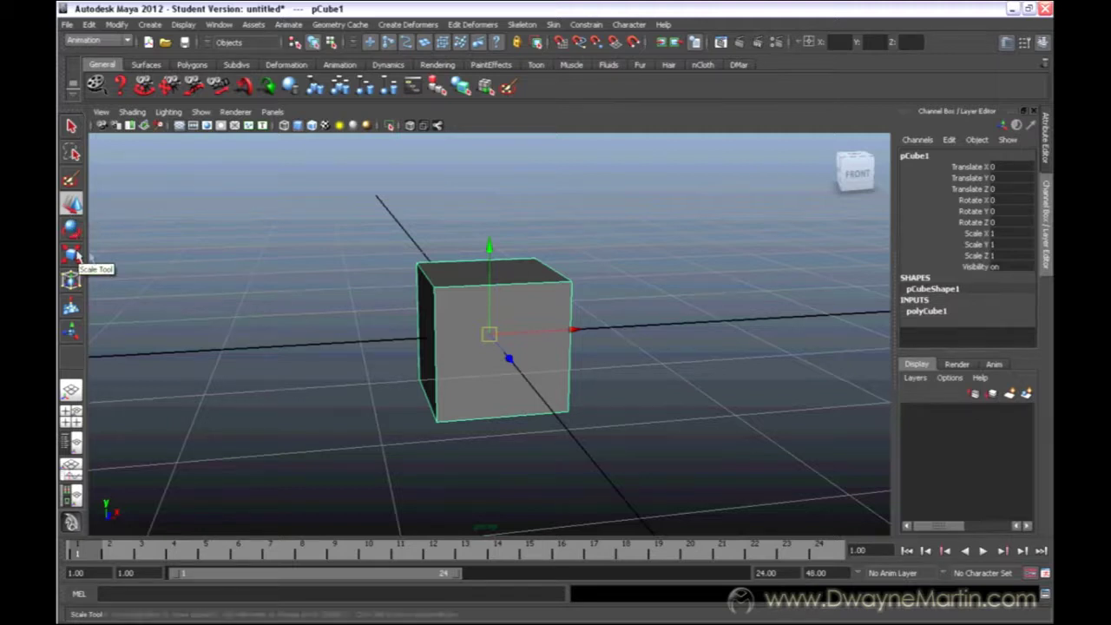
alt+drag(310, 270, 566, 330)
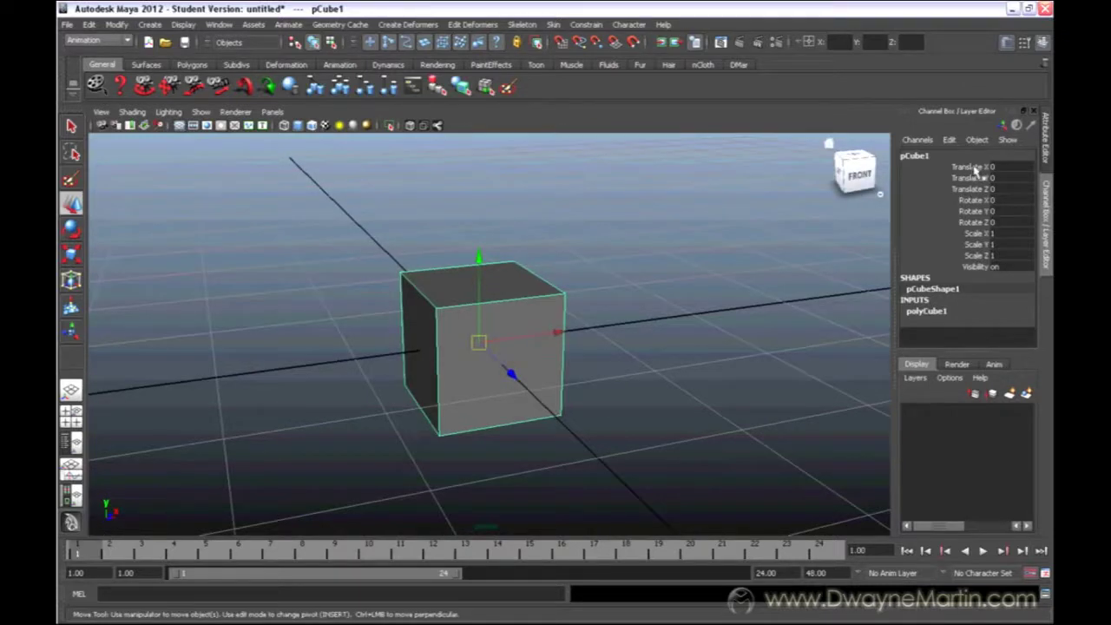
alt+drag(712, 318, 608, 347)
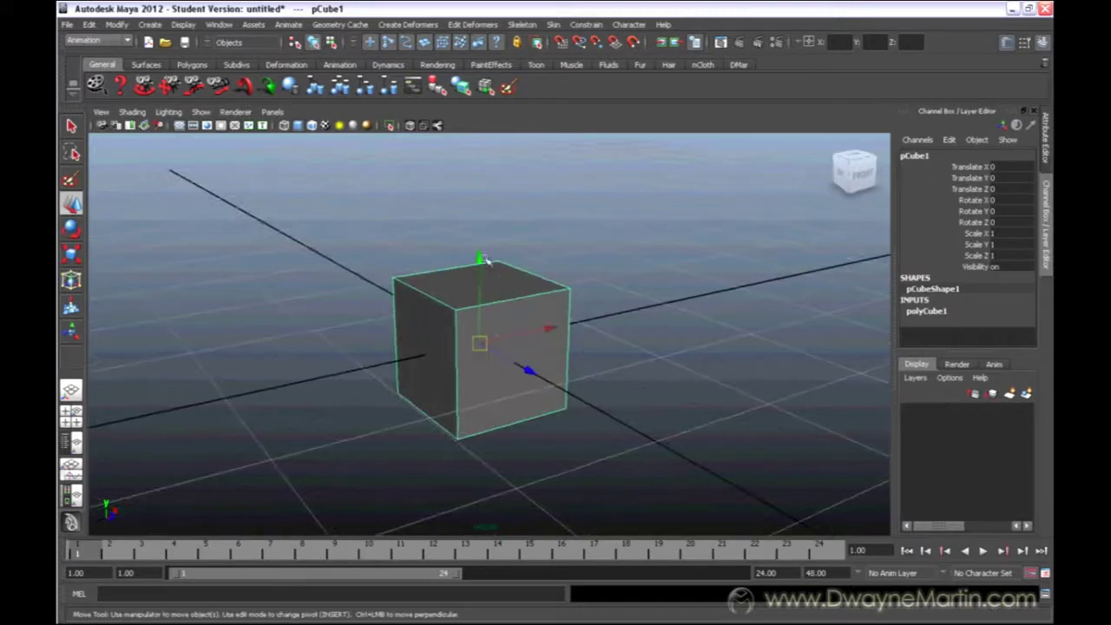
alt+drag(482, 269, 518, 306)
alt+drag(183, 499, 131, 490)
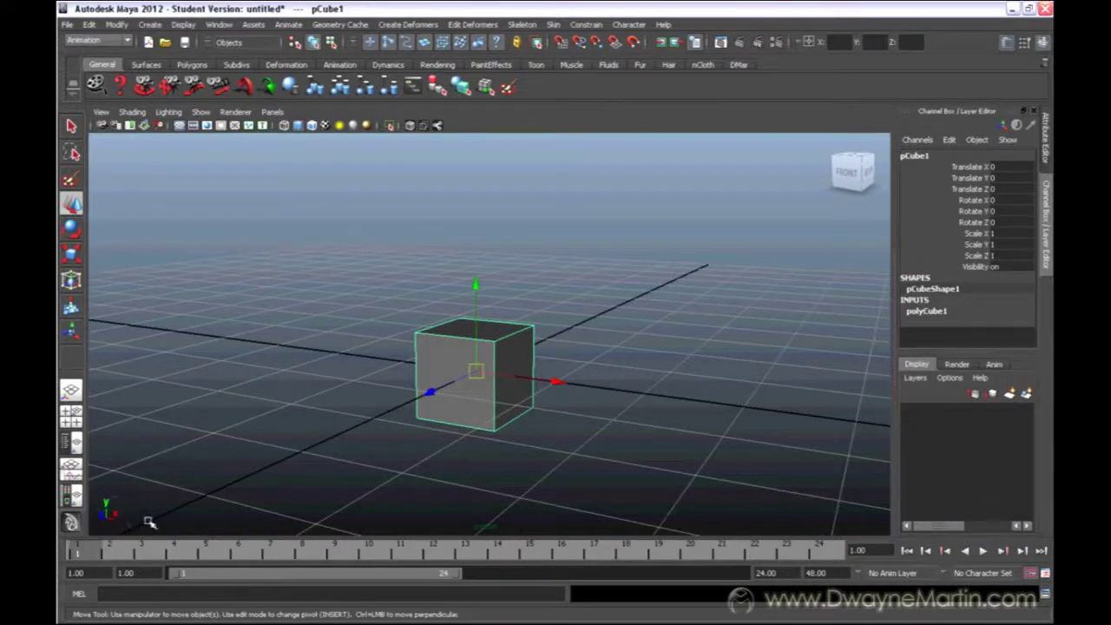
alt+drag(150, 521, 112, 509)
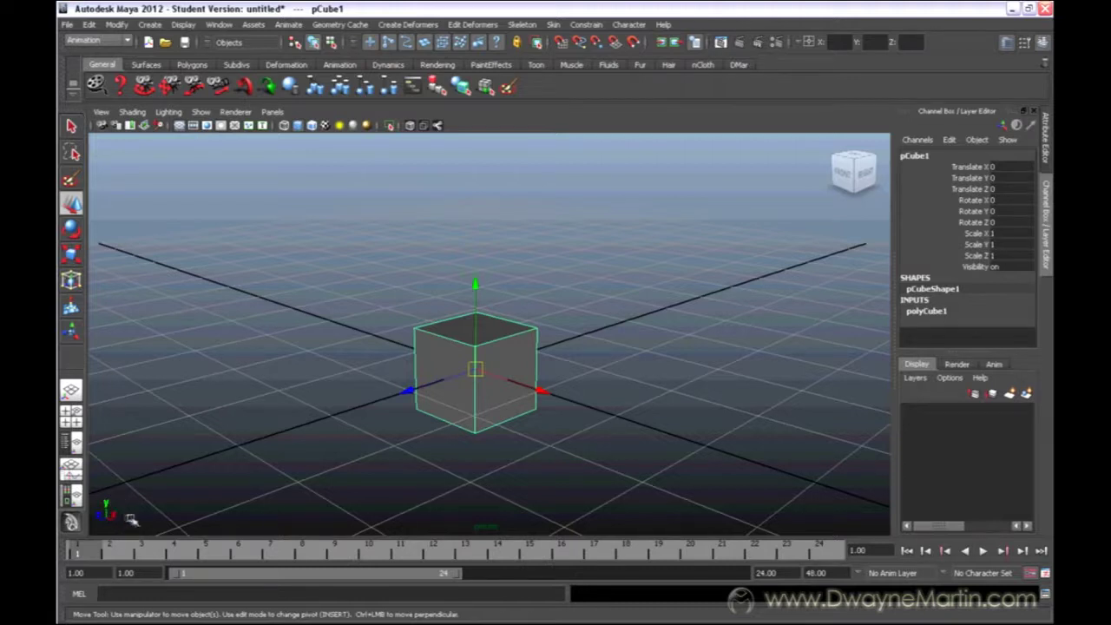
mouse_move(131, 520)
alt+mouse_down()
mouse_move(141, 509)
mouse_move(111, 518)
alt+mouse_up()
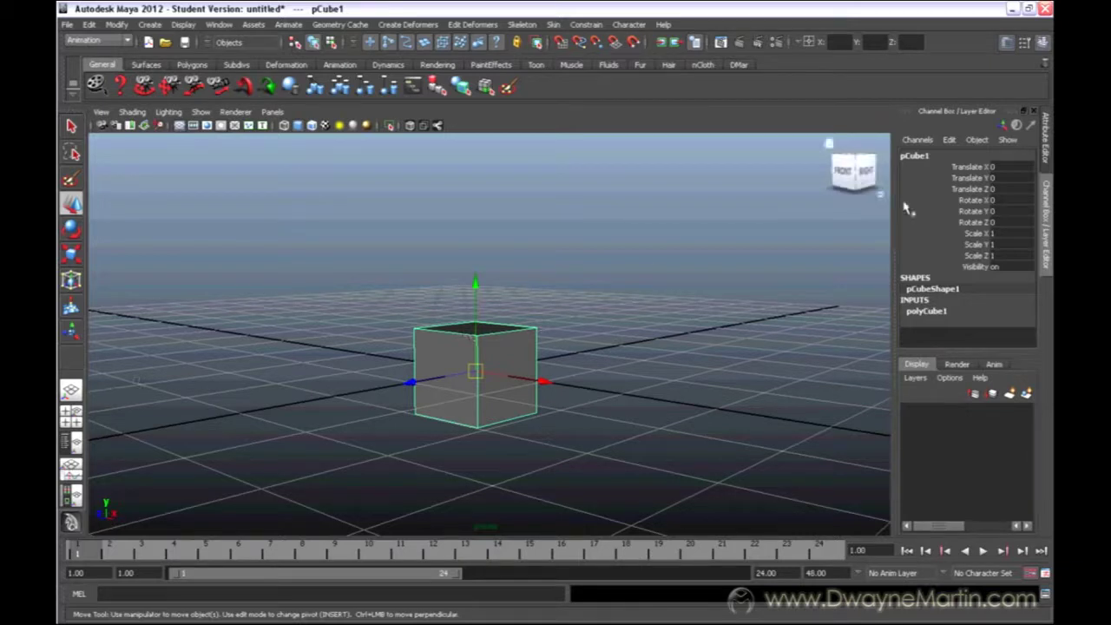
drag(477, 292, 491, 162)
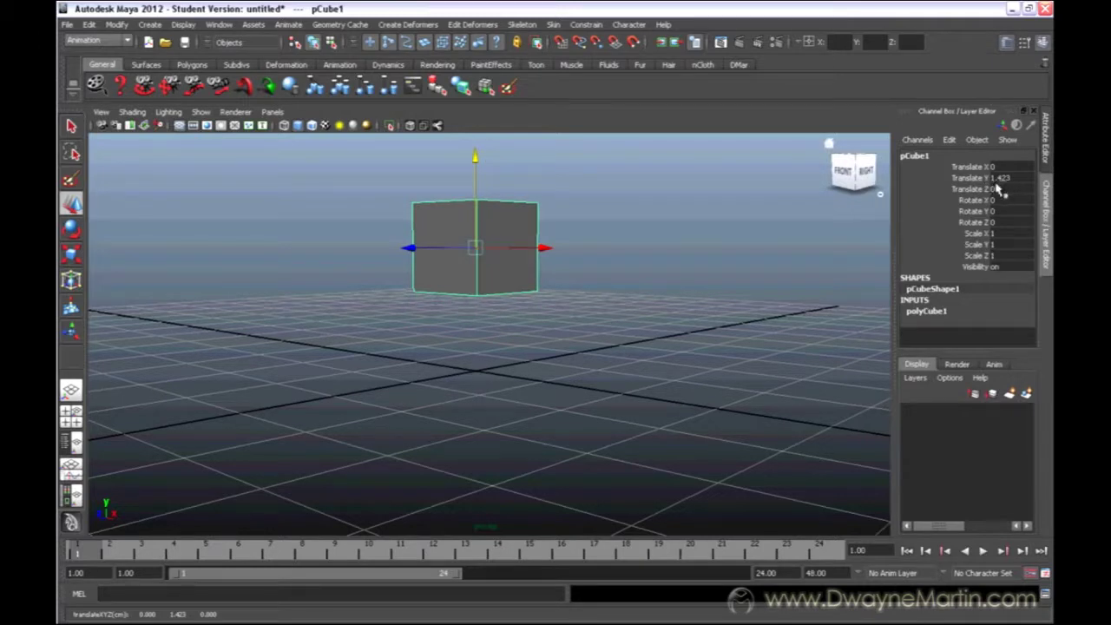
alt+drag(739, 238, 683, 367)
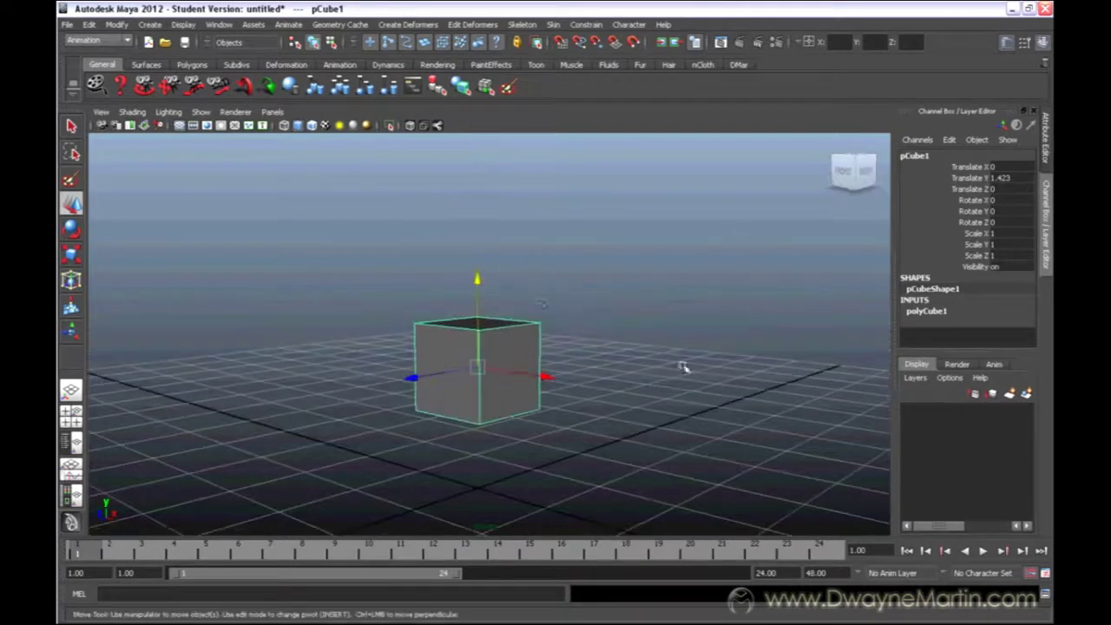
drag(480, 280, 596, 228)
drag(481, 185, 514, 311)
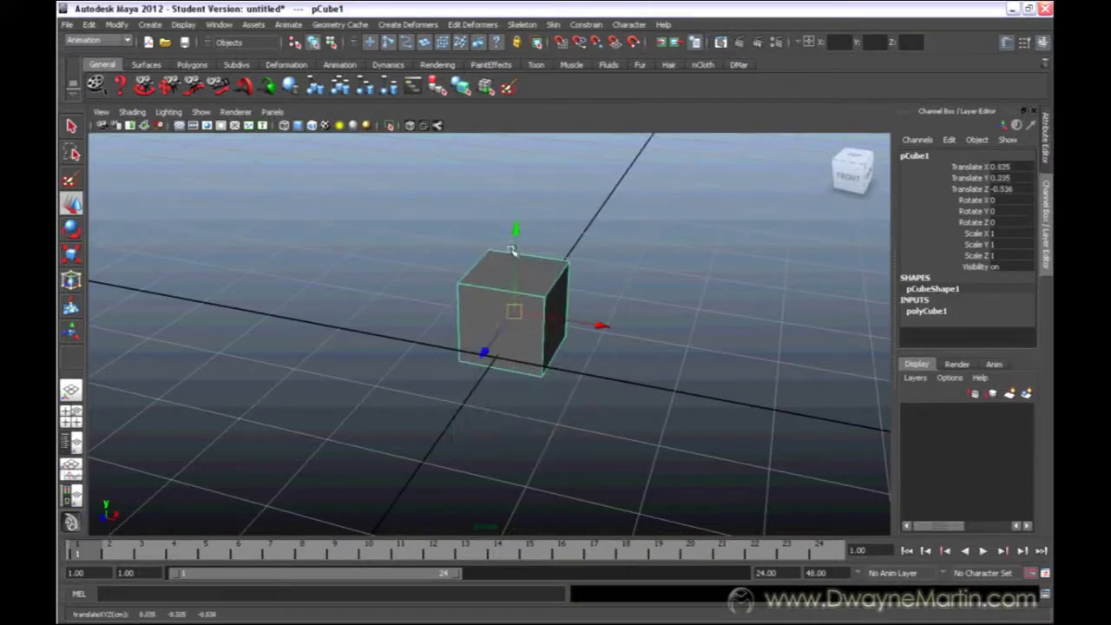
alt+drag(517, 252, 648, 355)
Rotate the cube to X 20.086, Y -24.526, Z -18.174 using the rotate rings.
key(e)
alt+right_drag(657, 356, 500, 353)
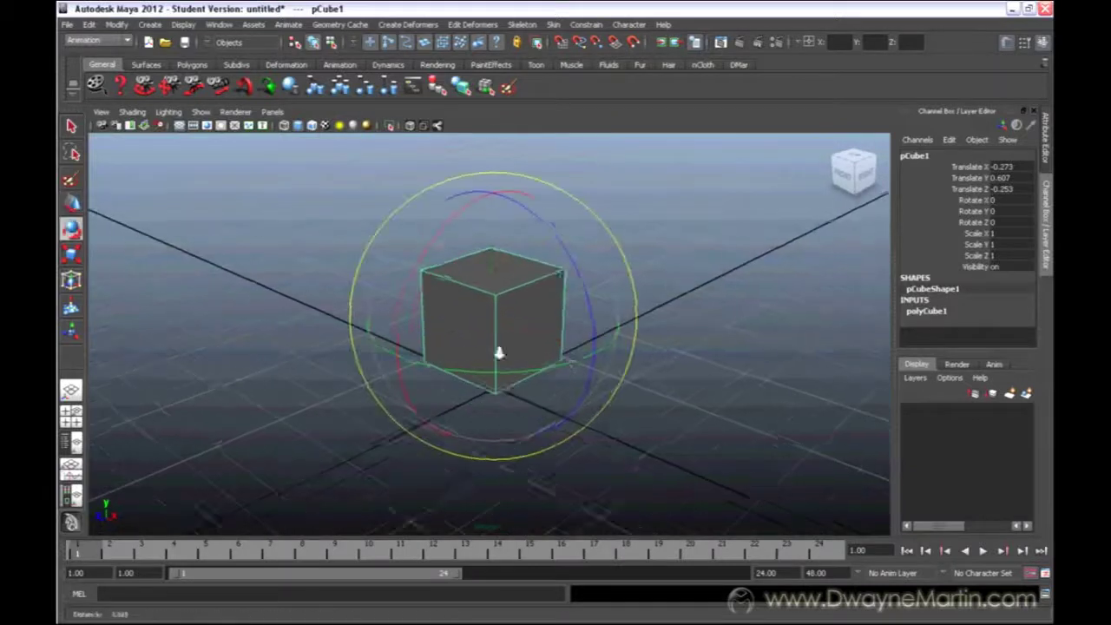
alt+drag(499, 352, 448, 260)
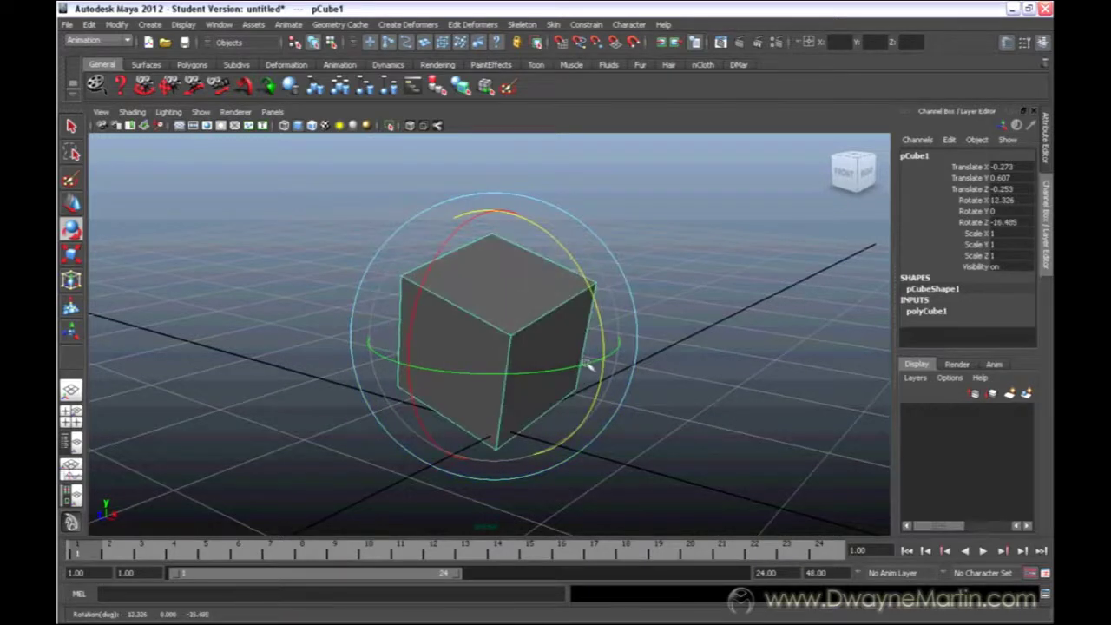
alt+drag(531, 365, 498, 365)
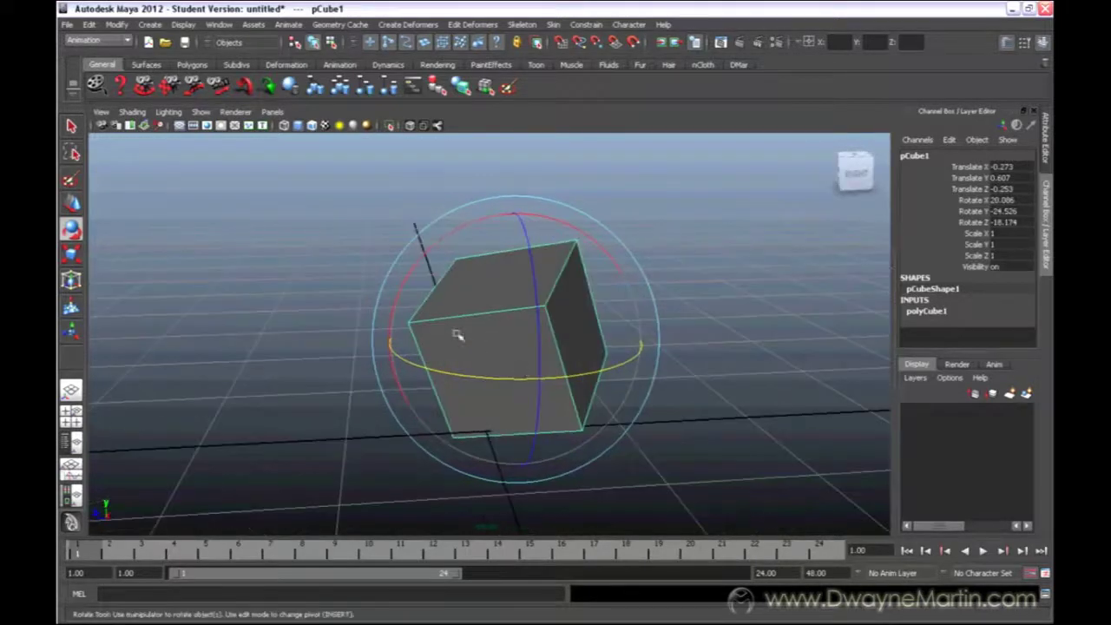
alt+drag(460, 330, 513, 247)
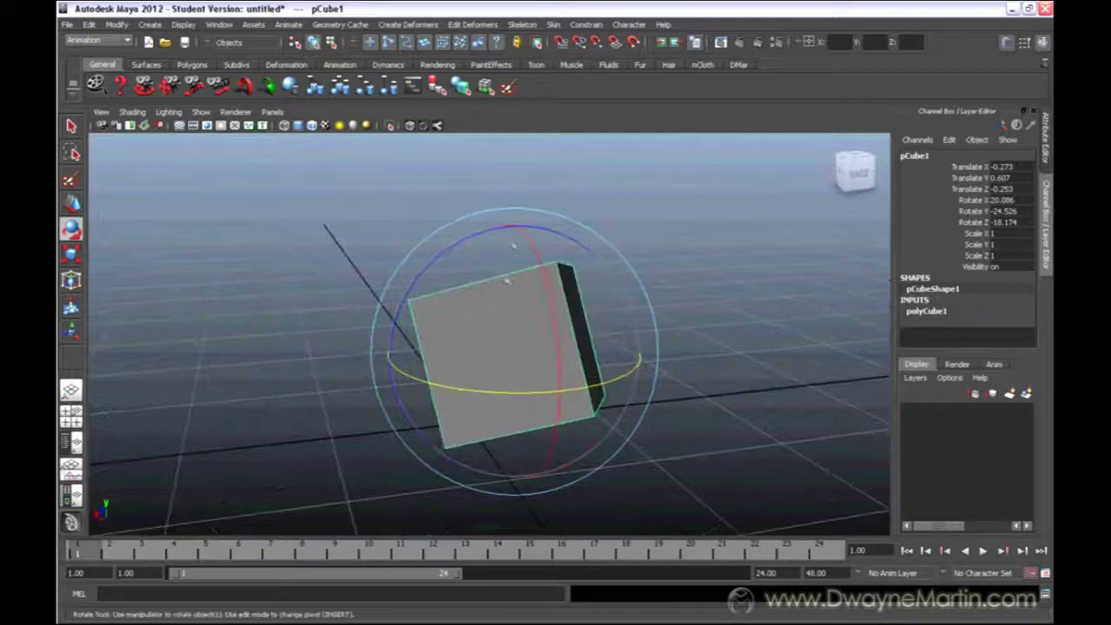
alt+drag(567, 357, 383, 241)
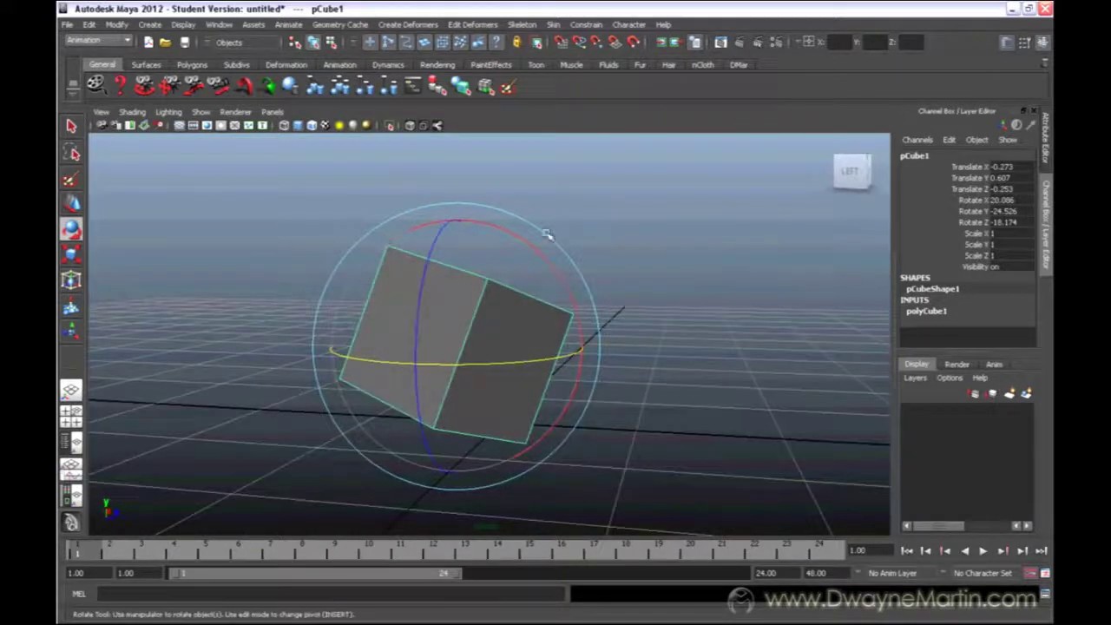
alt+drag(383, 295, 537, 201)
alt+drag(643, 250, 547, 235)
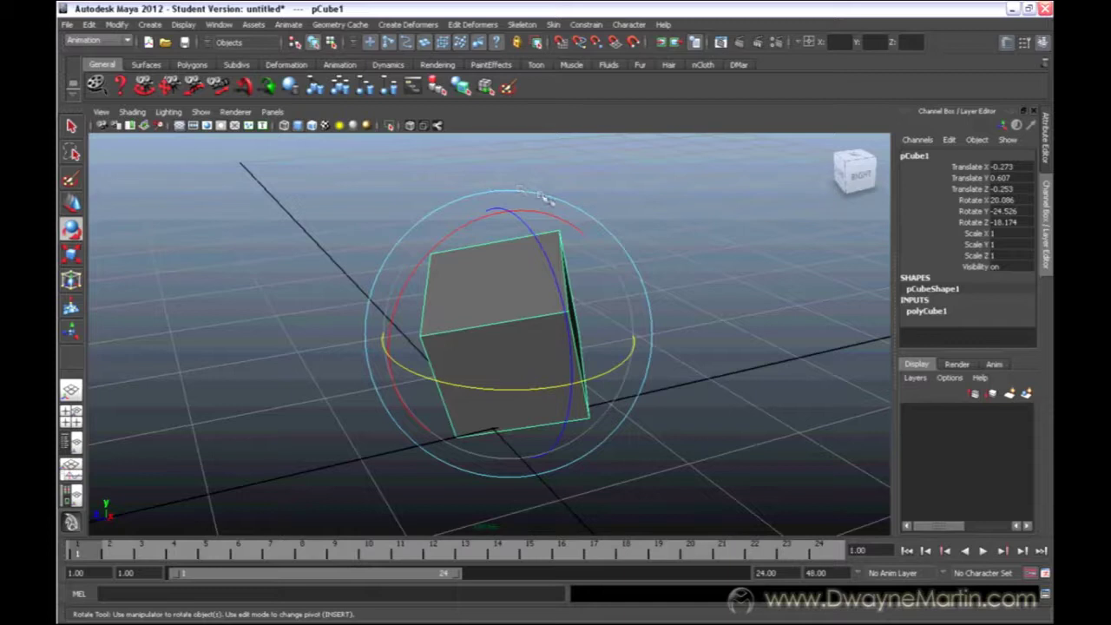
Free-rotate the cube to Rotate X -29.065, Y -18.094, Z 92.354.
drag(529, 191, 523, 191)
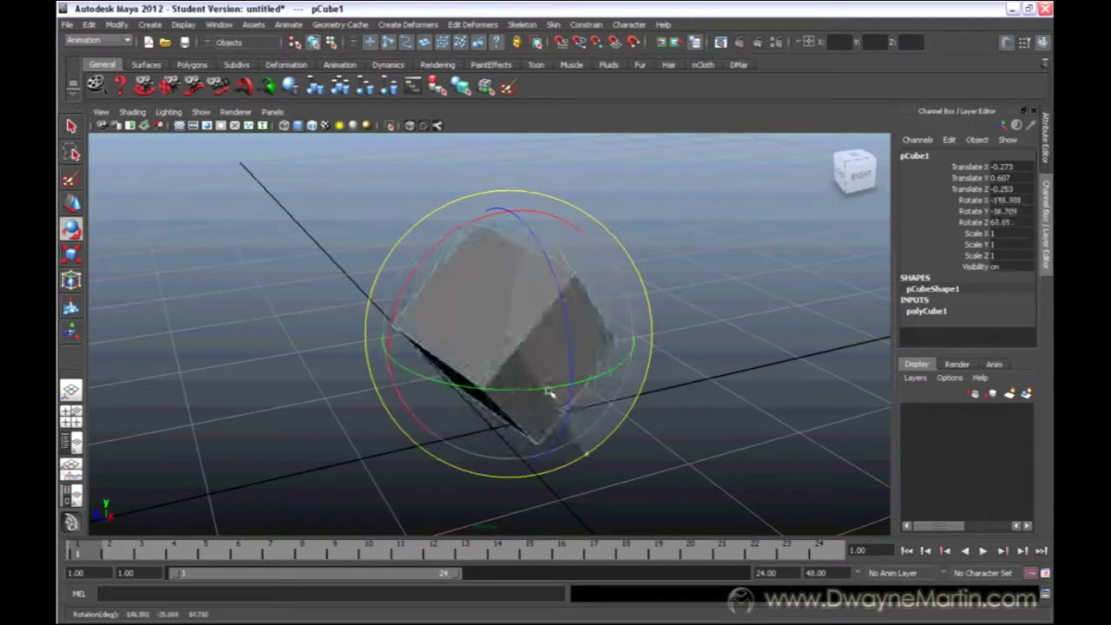
drag(594, 361, 608, 348)
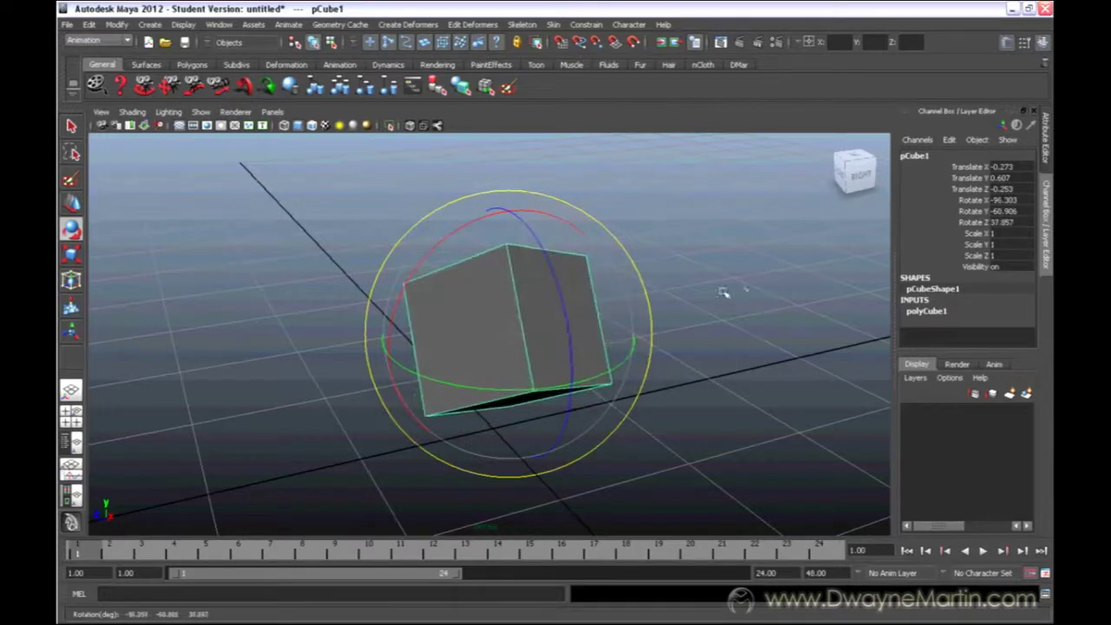
alt+drag(723, 293, 675, 362)
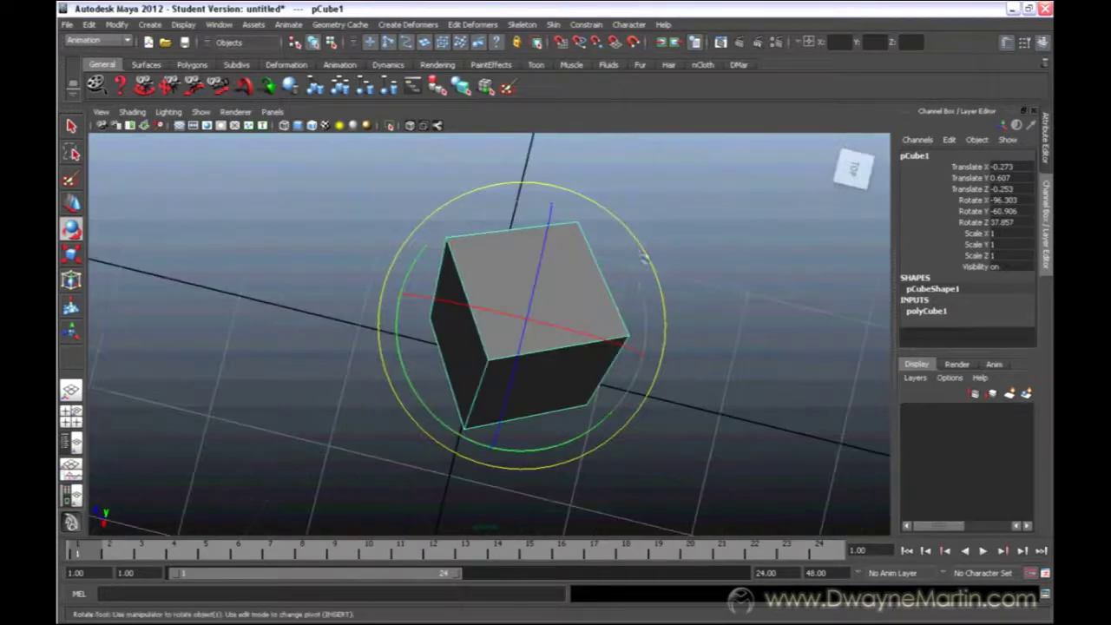
drag(643, 256, 645, 328)
alt+drag(534, 236, 594, 318)
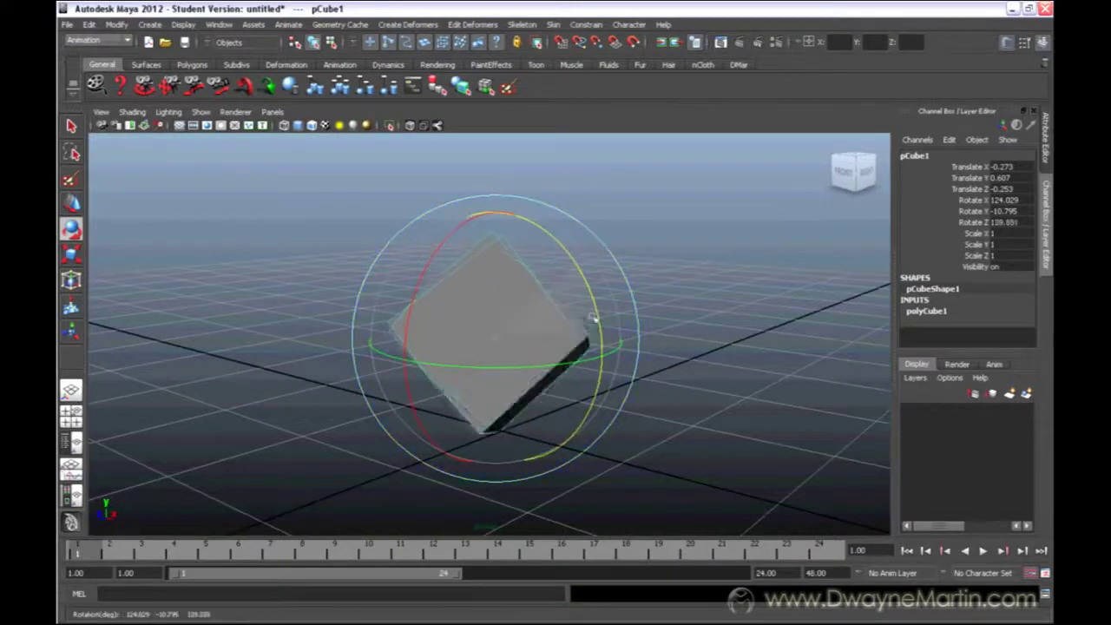
alt+drag(590, 270, 613, 306)
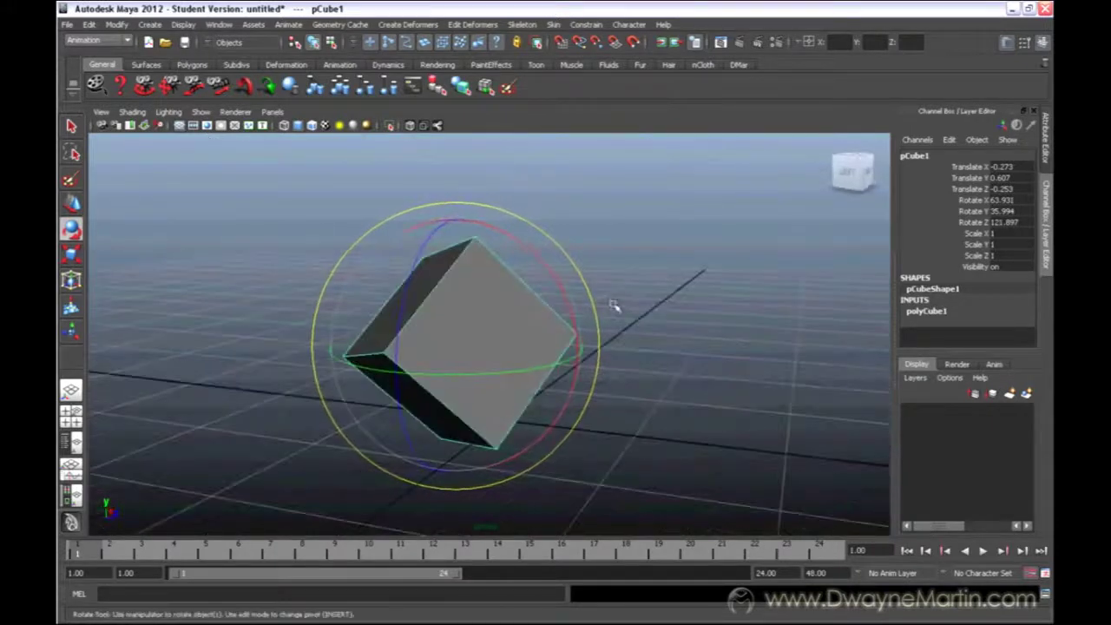
click(379, 250)
drag(362, 279, 489, 233)
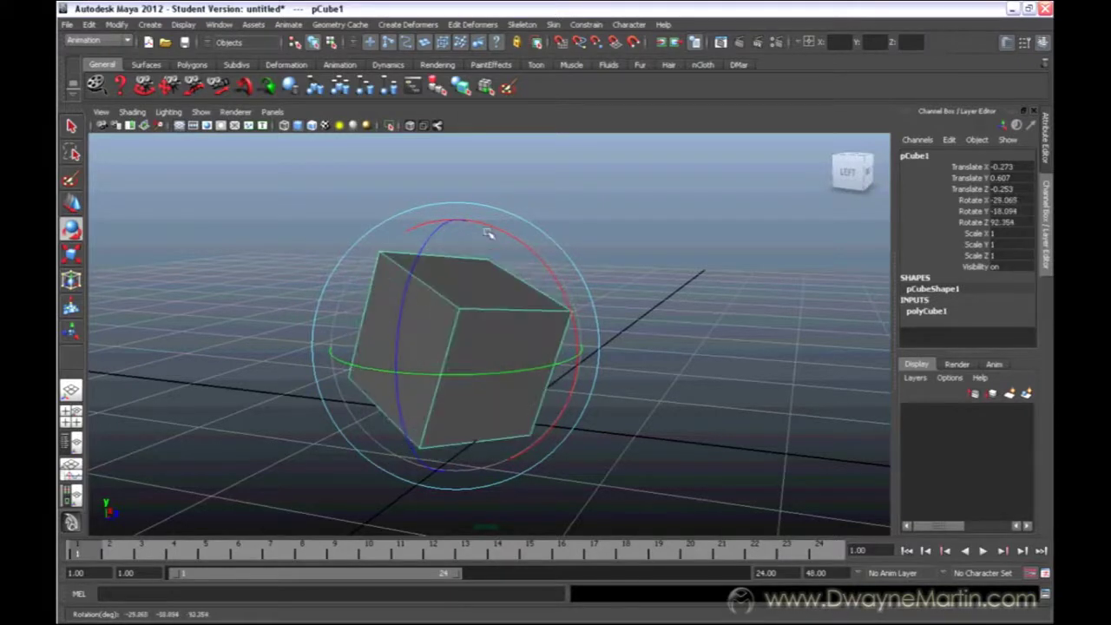
alt+drag(584, 265, 581, 291)
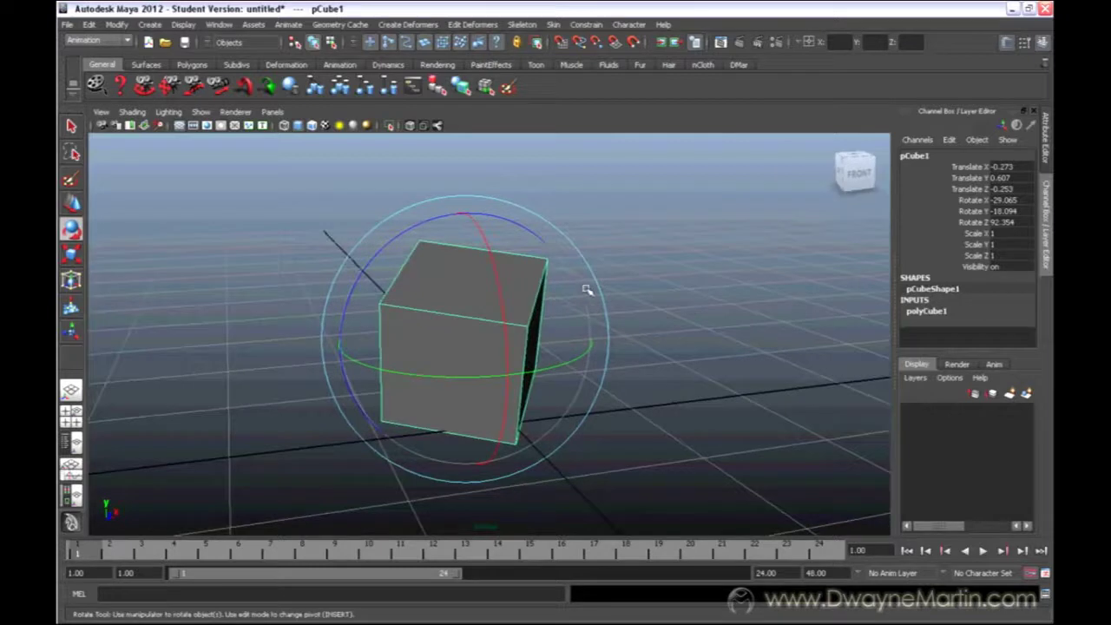
Shrink the cube uniformly, then stretch along Z to Scale 0.923, 0.934, 1.187.
key(r)
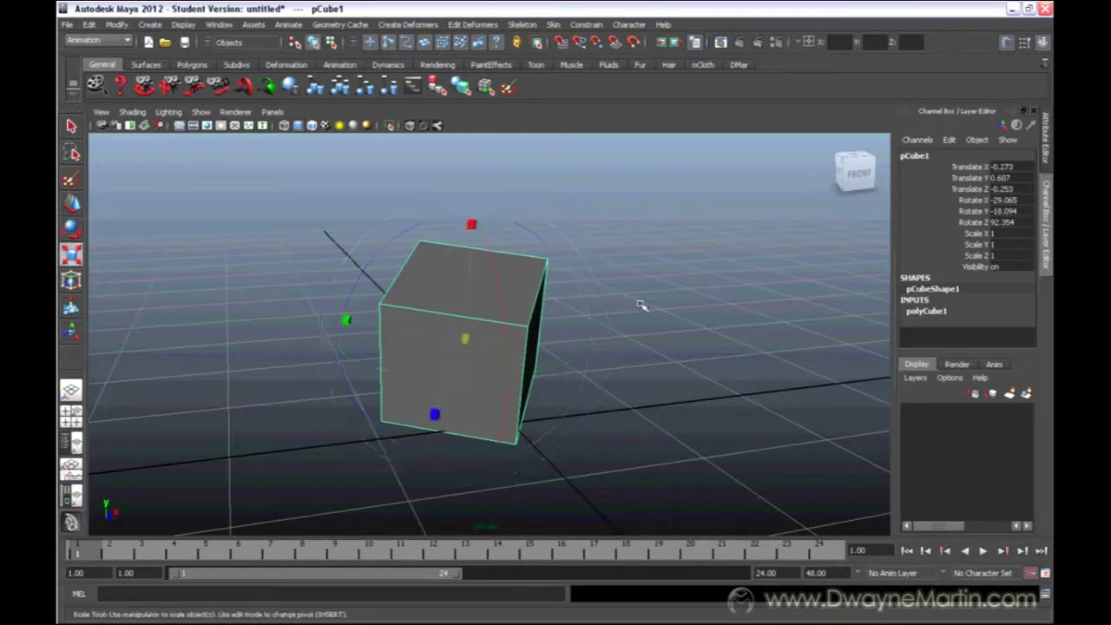
alt+drag(640, 304, 531, 305)
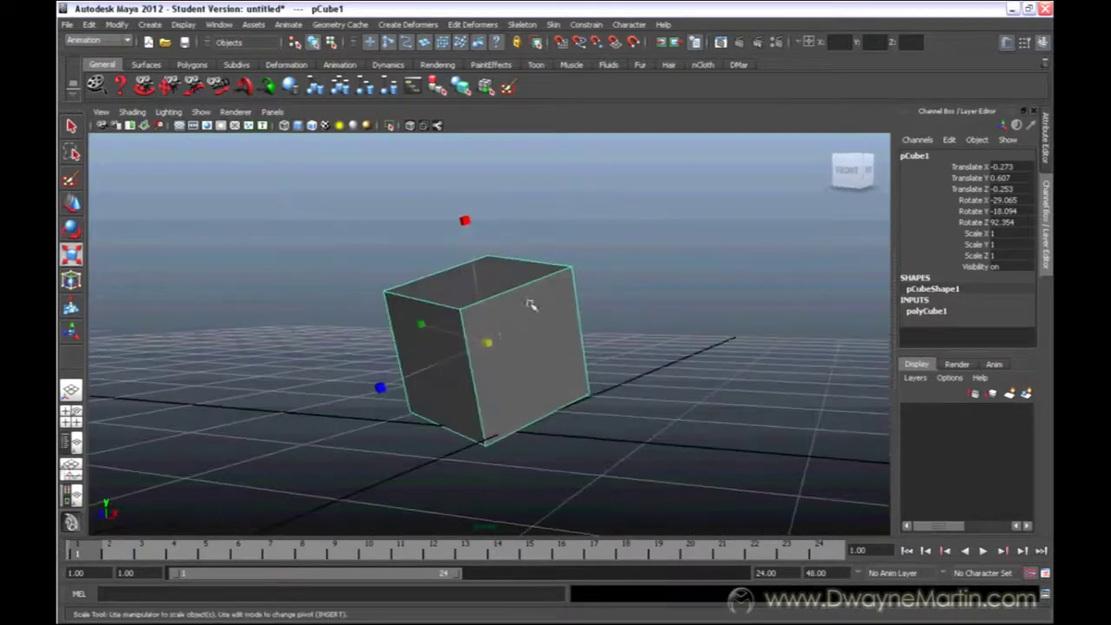
mouse_move(491, 347)
mouse_down()
mouse_move(478, 346)
mouse_move(555, 341)
mouse_move(482, 337)
mouse_up()
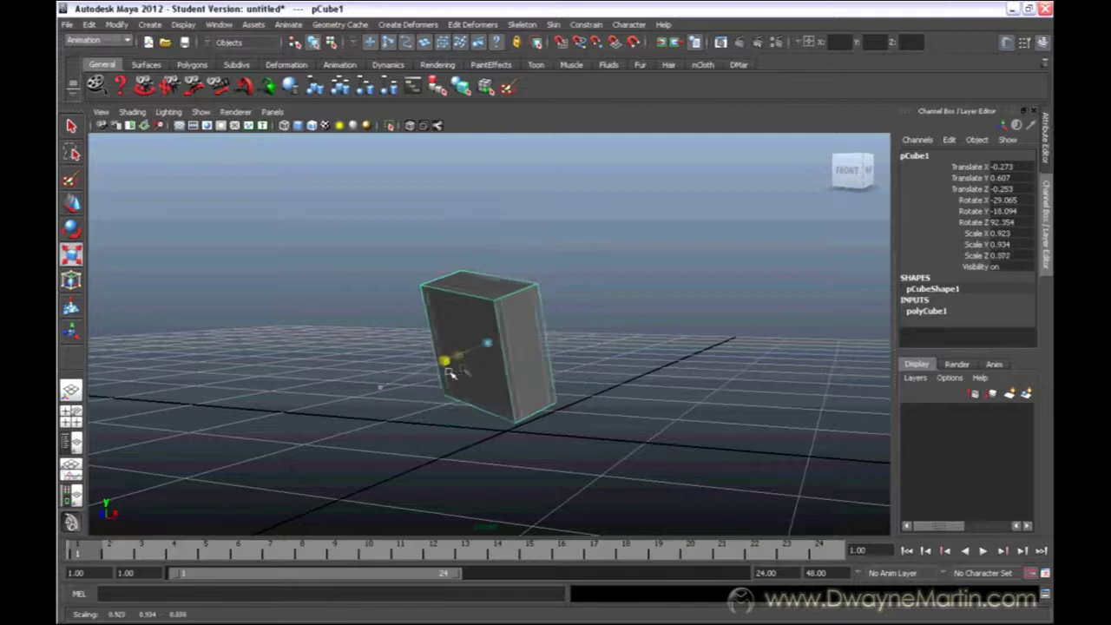
alt+drag(450, 373, 675, 373)
alt+right_drag(675, 373, 577, 350)
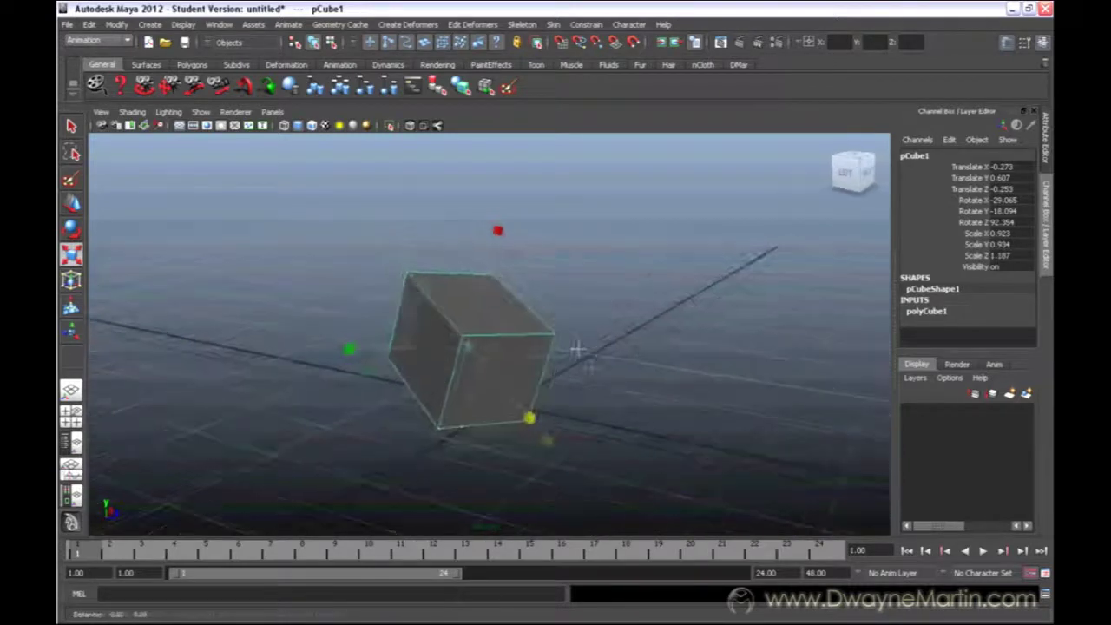
alt+drag(577, 350, 612, 370)
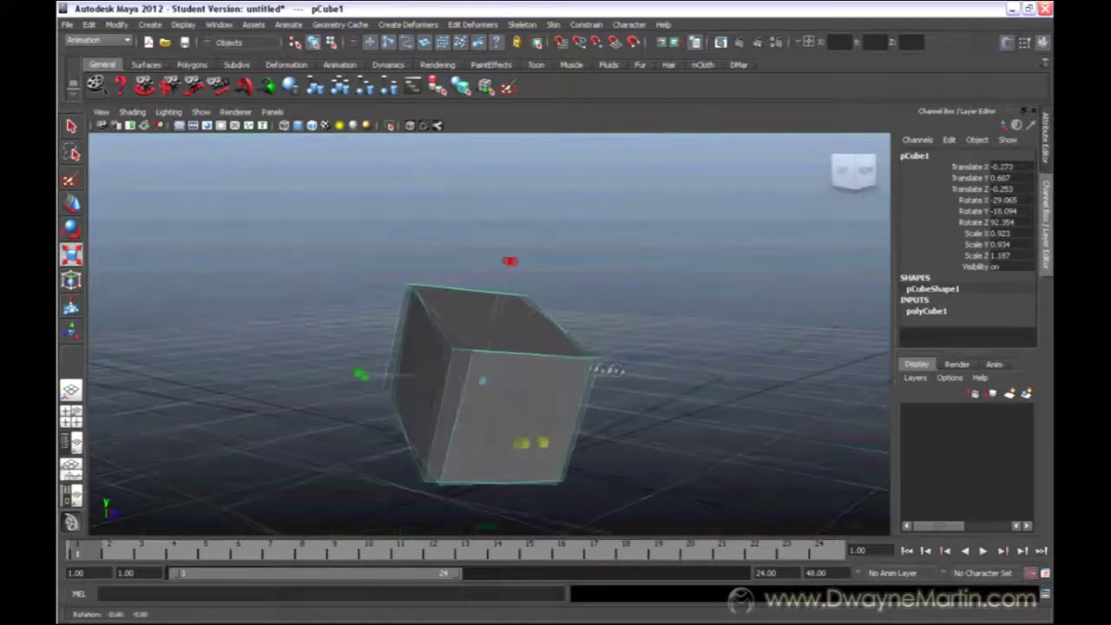
Switch the cube to edge mode and select top edge e[11].
right_click(546, 324)
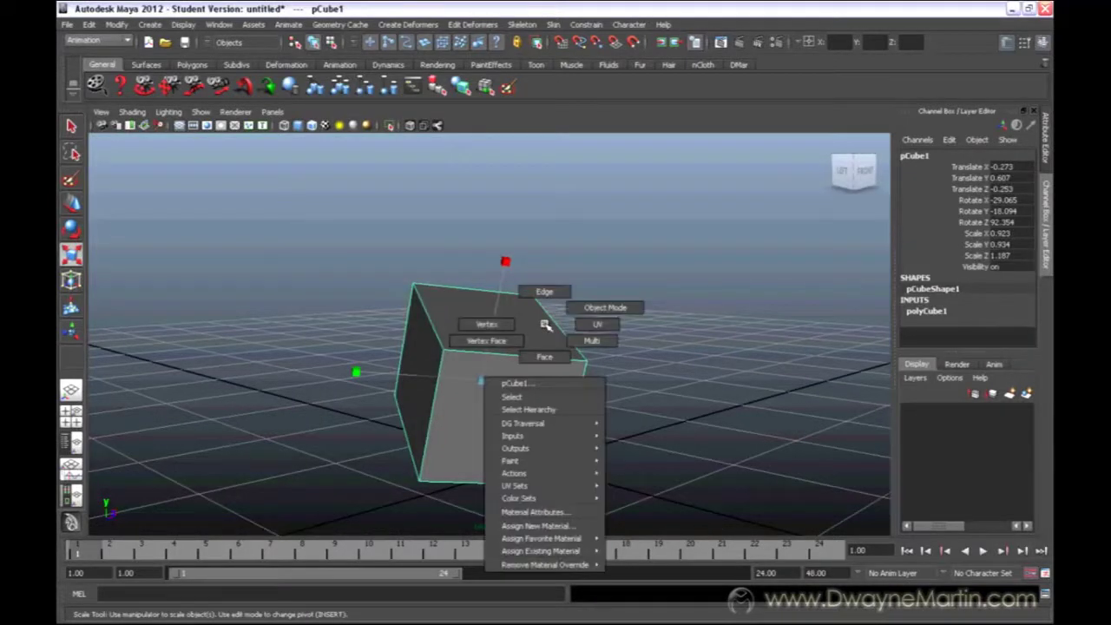
alt+drag(509, 345, 538, 303)
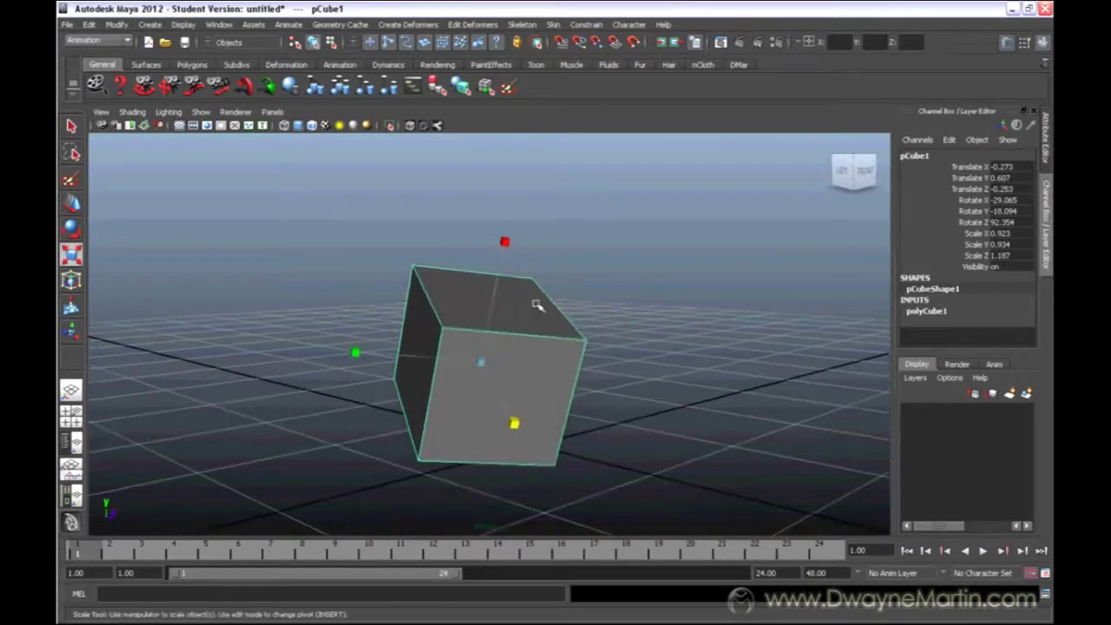
right_click(538, 306)
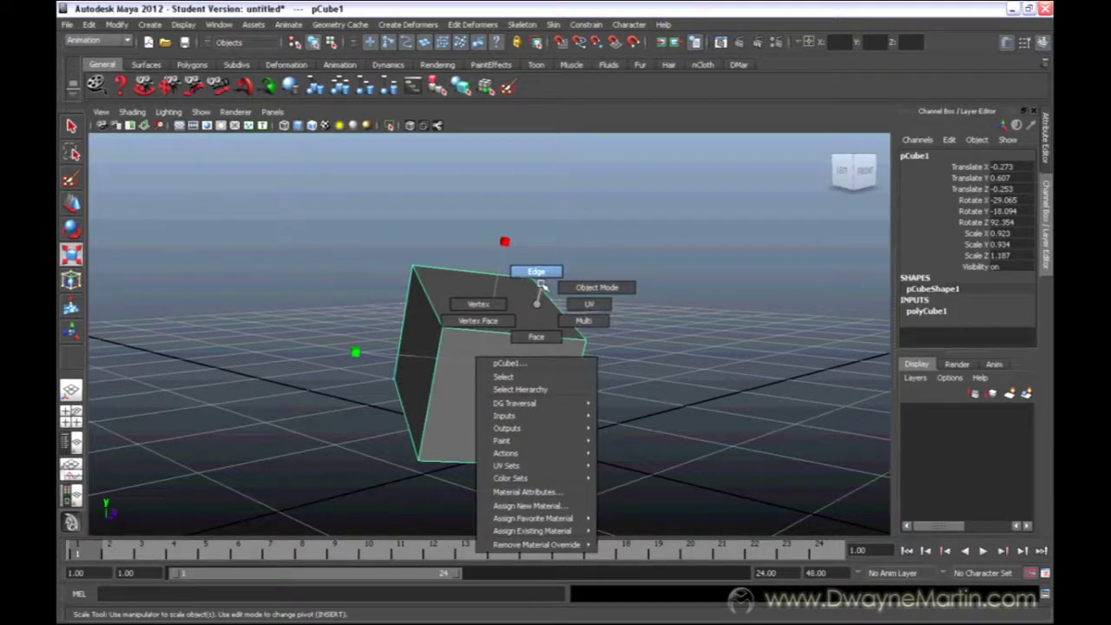
right_drag(541, 284, 543, 286)
click(558, 301)
Transform and tilt the selected edge to skew the cube.
alt+drag(640, 304, 657, 265)
key(w)
key(r)
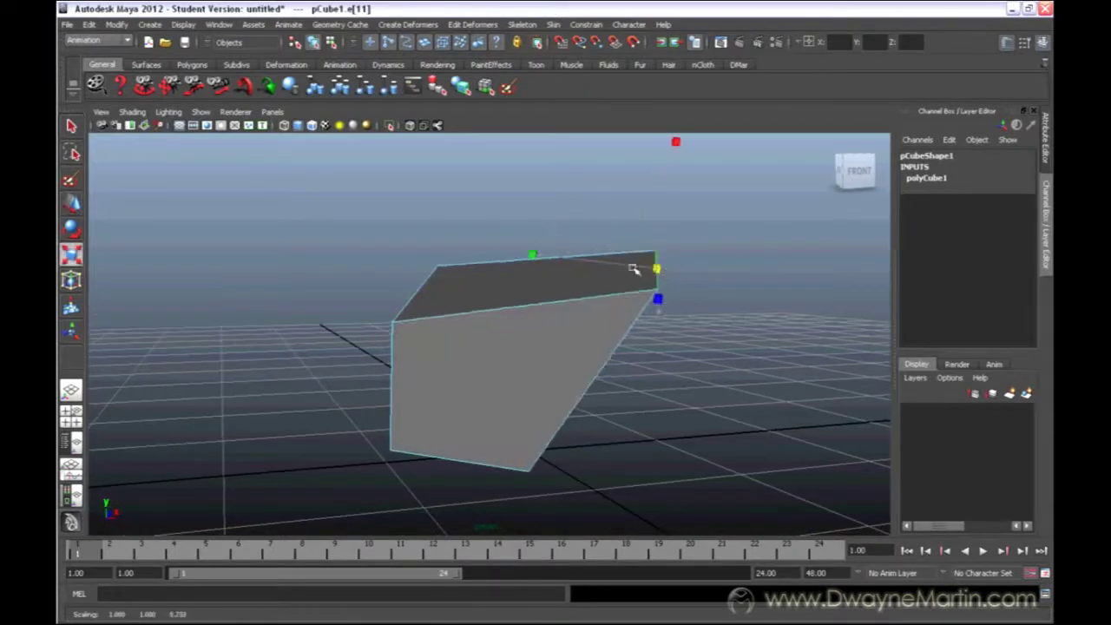
key(e)
drag(582, 174, 591, 280)
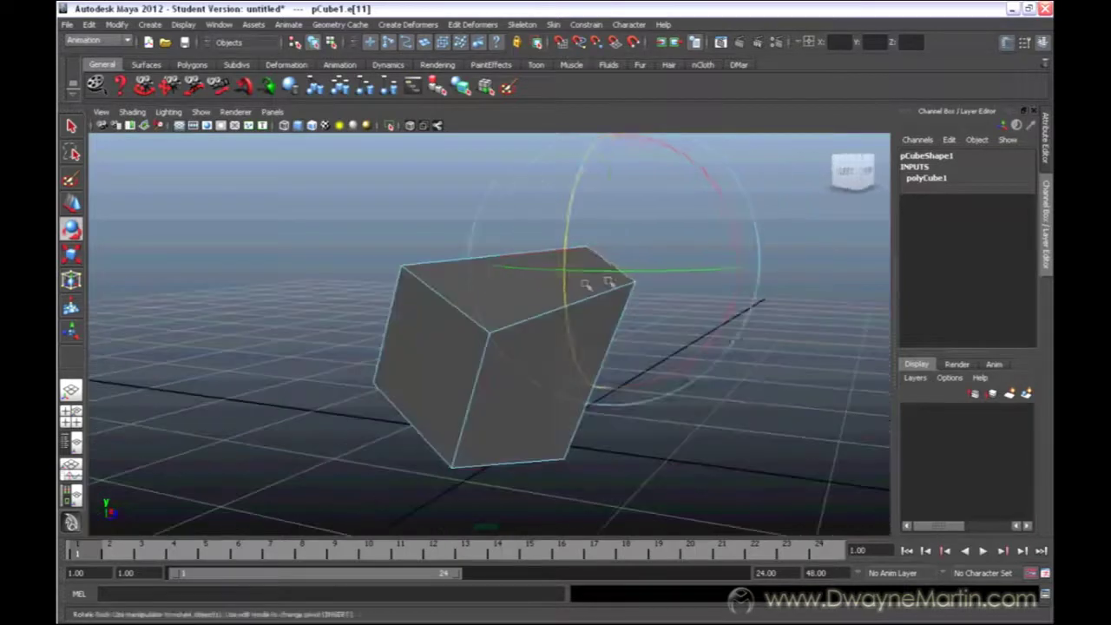
In vertex mode, drag corner vertices vtx[1] and vtx[7] to raise a top corner.
key(w)
right_click(595, 284)
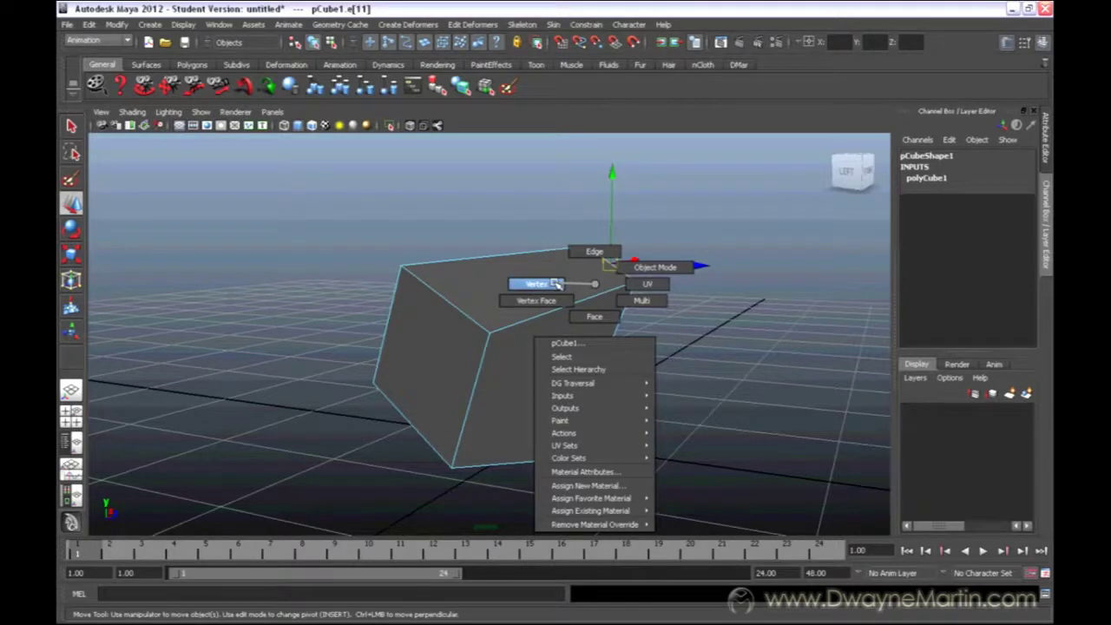
click(556, 284)
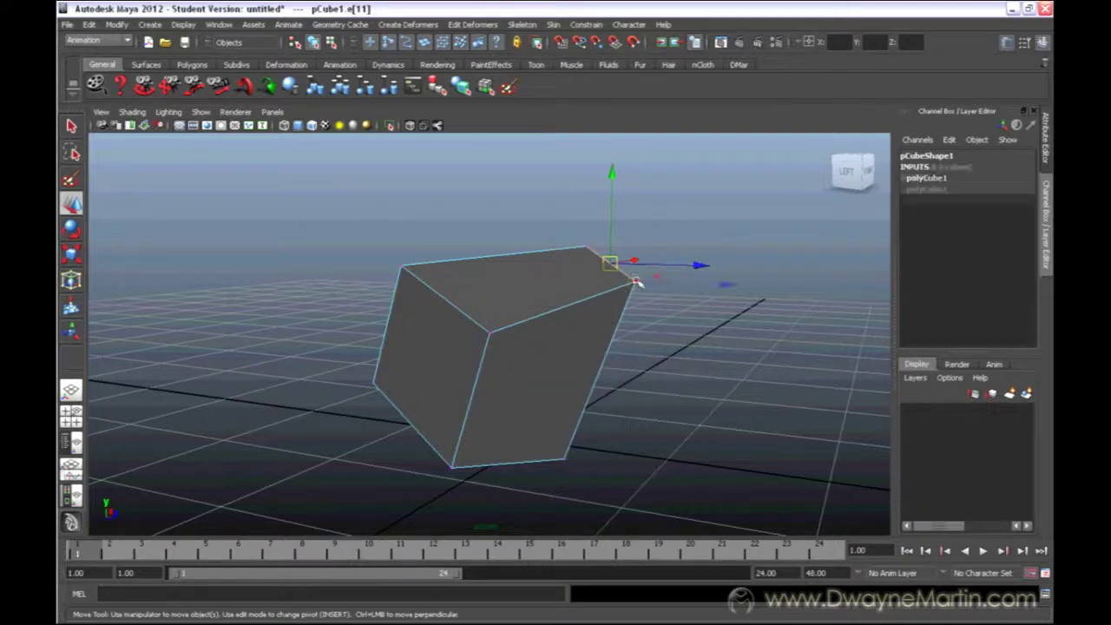
click(636, 280)
alt+drag(669, 311, 500, 315)
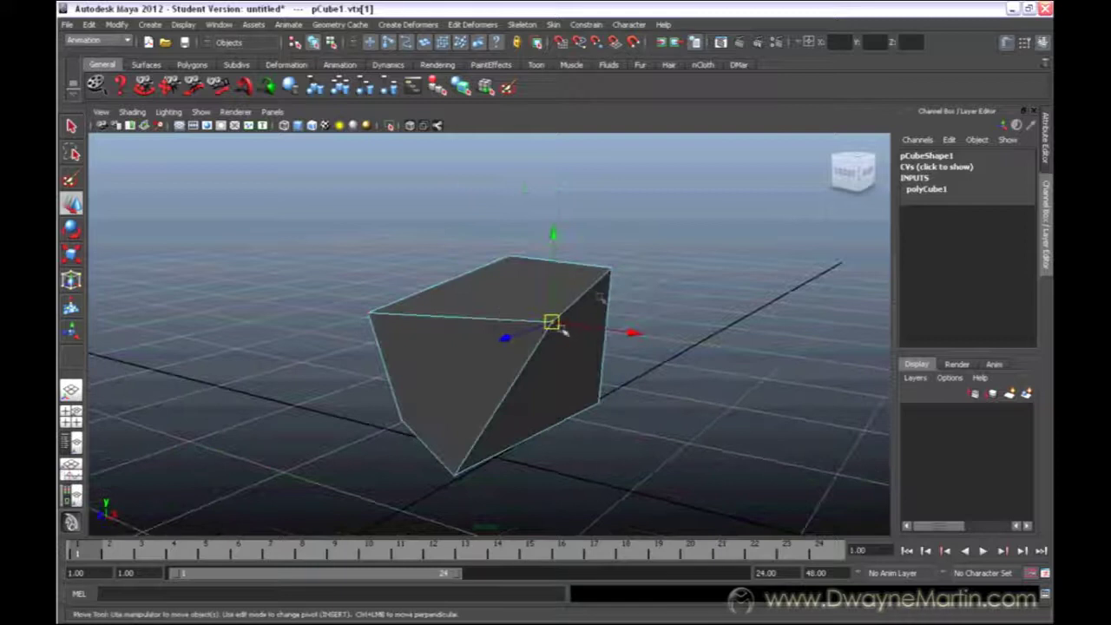
drag(553, 323, 404, 276)
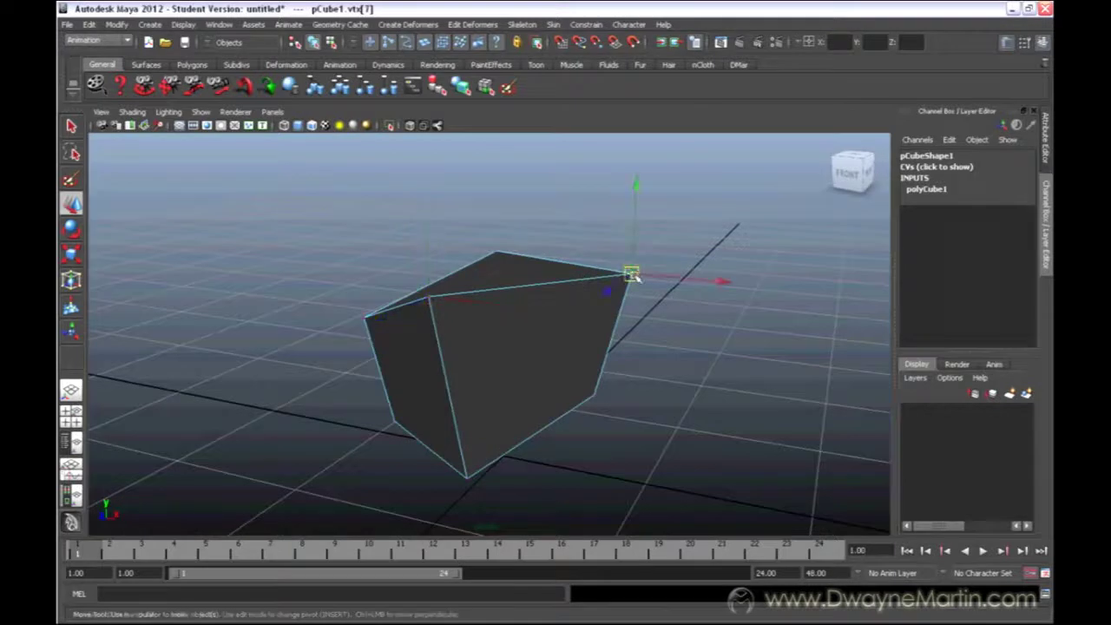
drag(632, 274, 558, 249)
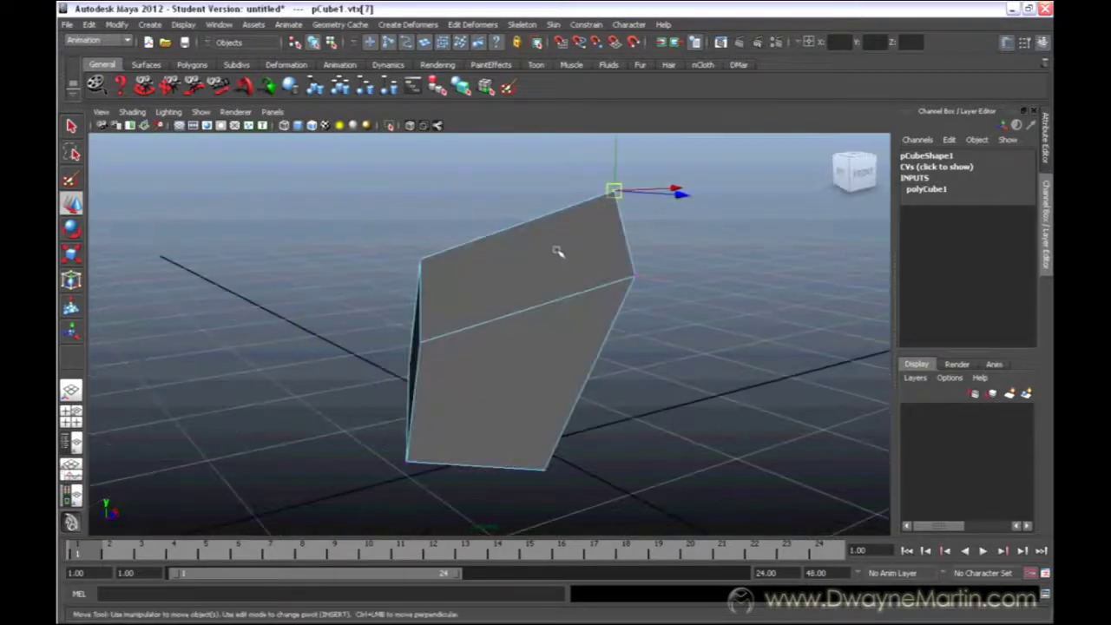
Switch the block to face mode and select side face f[3].
right_click(558, 251)
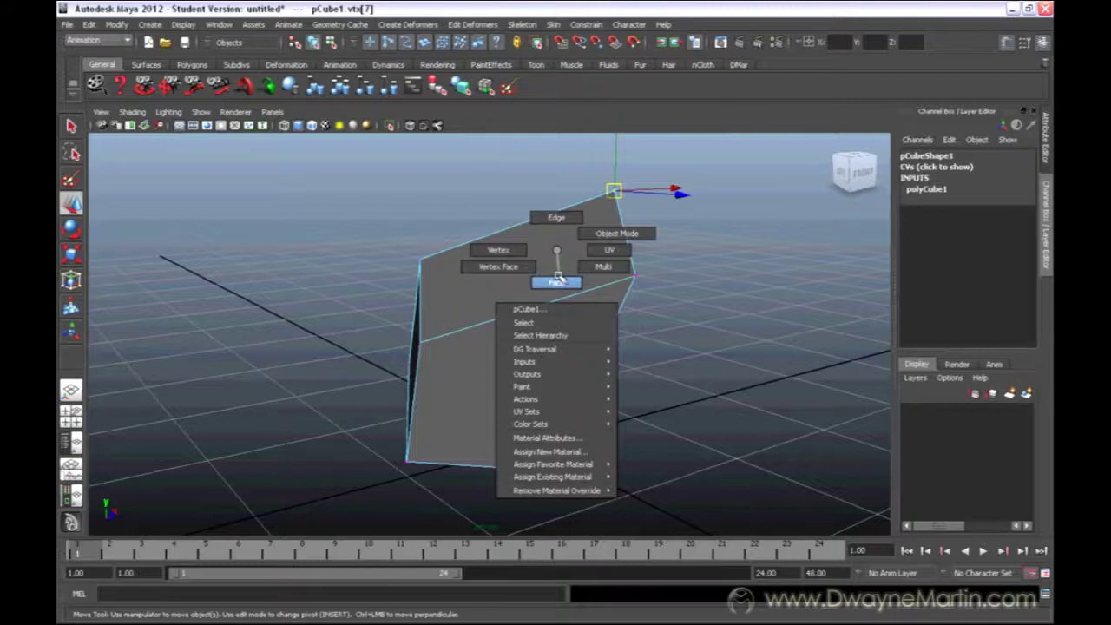
right_drag(558, 278, 559, 279)
alt+drag(620, 290, 582, 326)
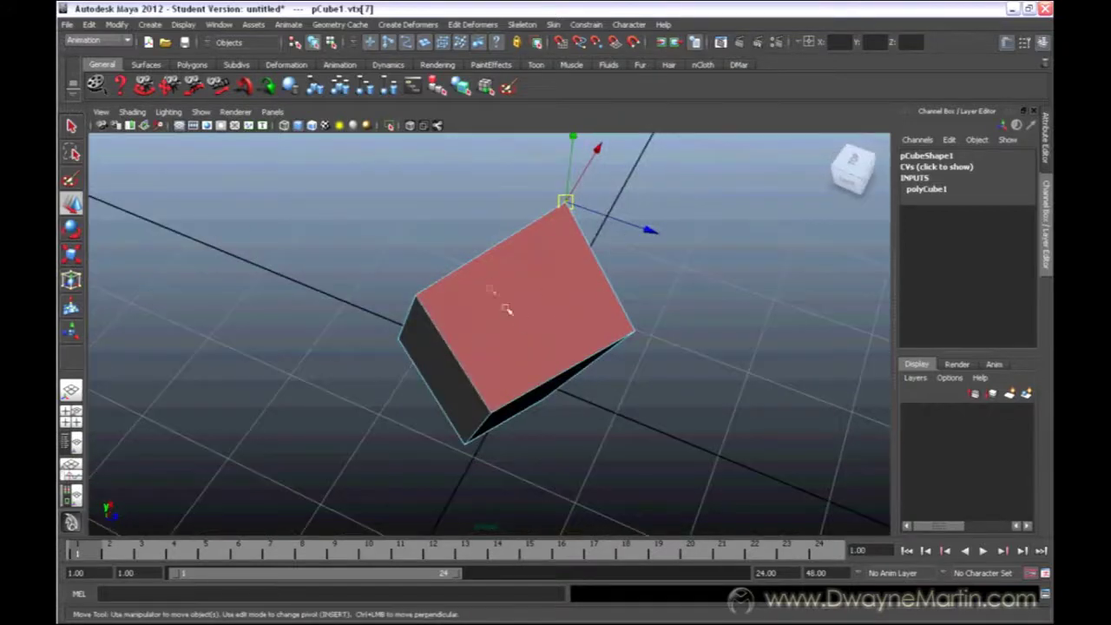
alt+drag(508, 310, 553, 331)
click(519, 265)
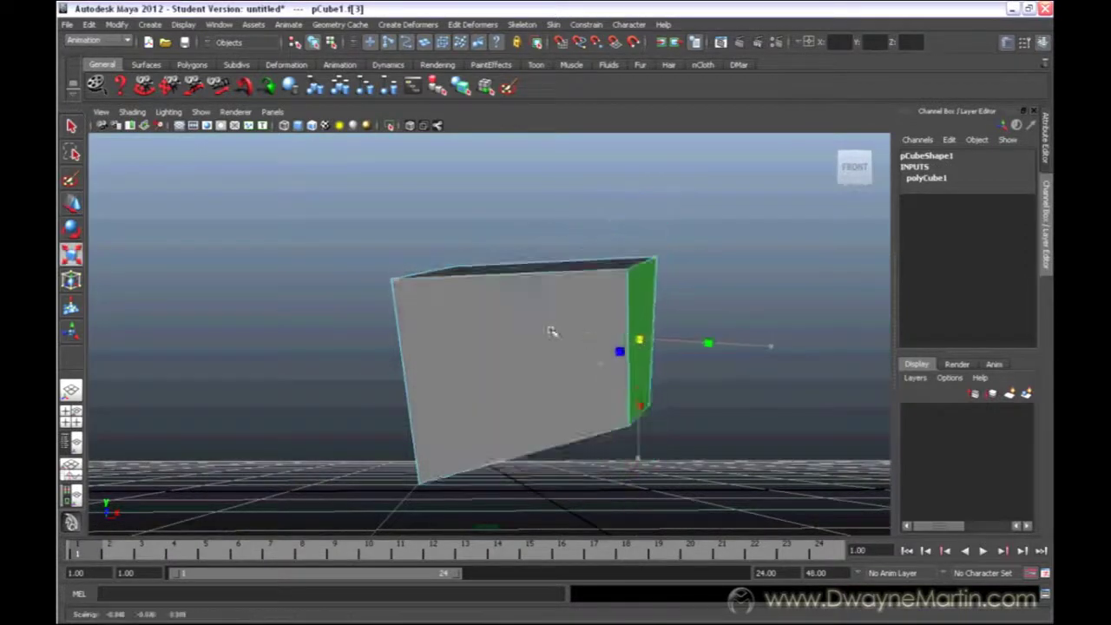
Rotate the selected face, then return to object mode with F8.
key(e)
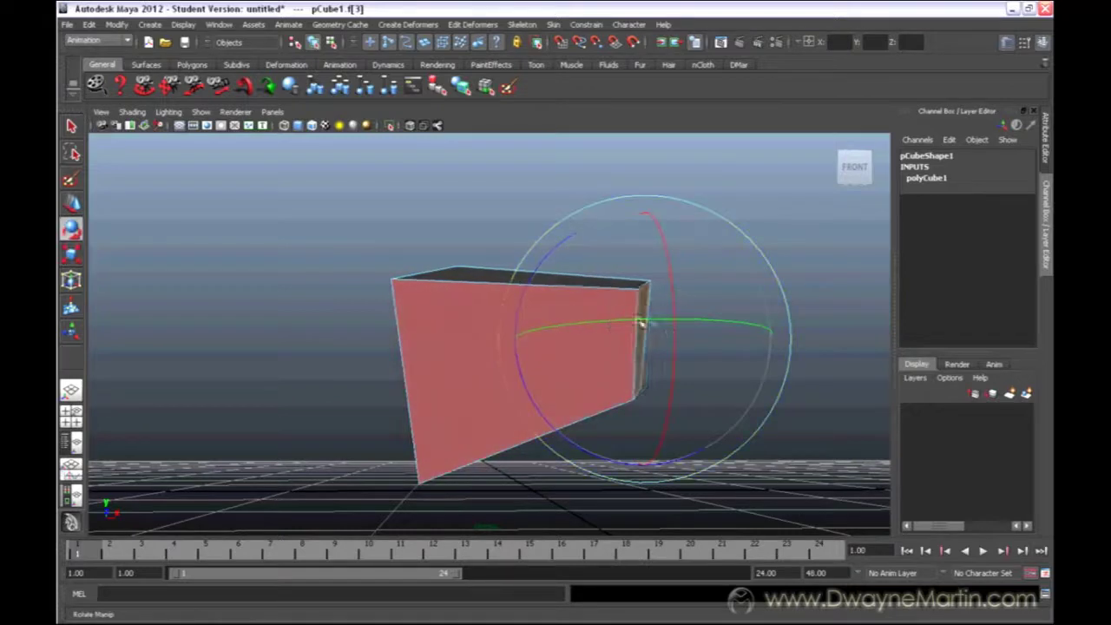
alt+drag(491, 338, 532, 339)
key(w)
key(F8)
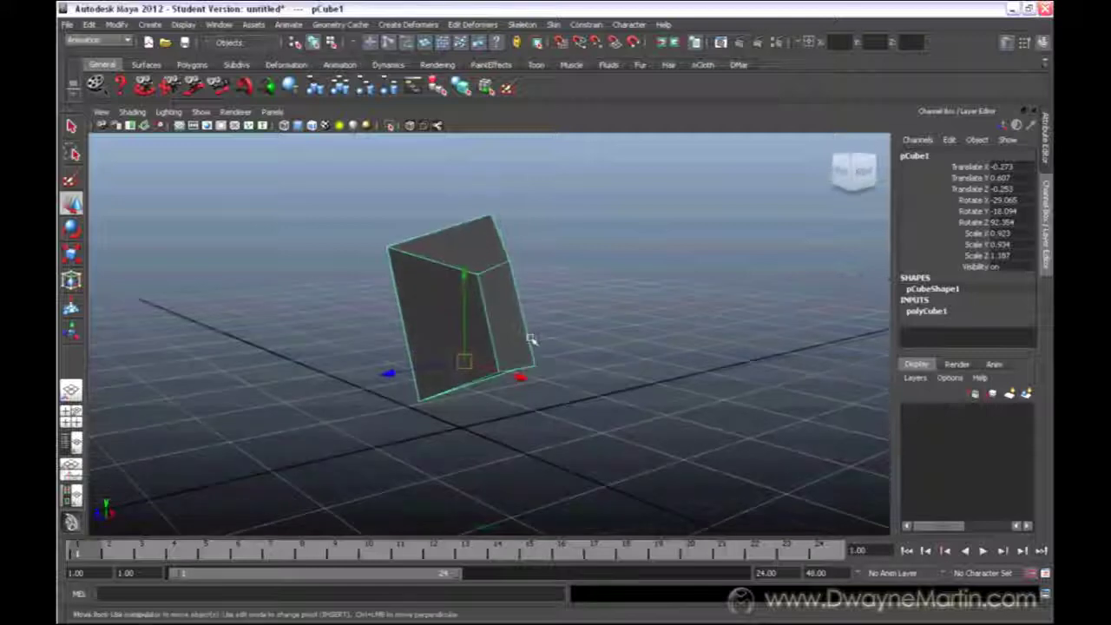